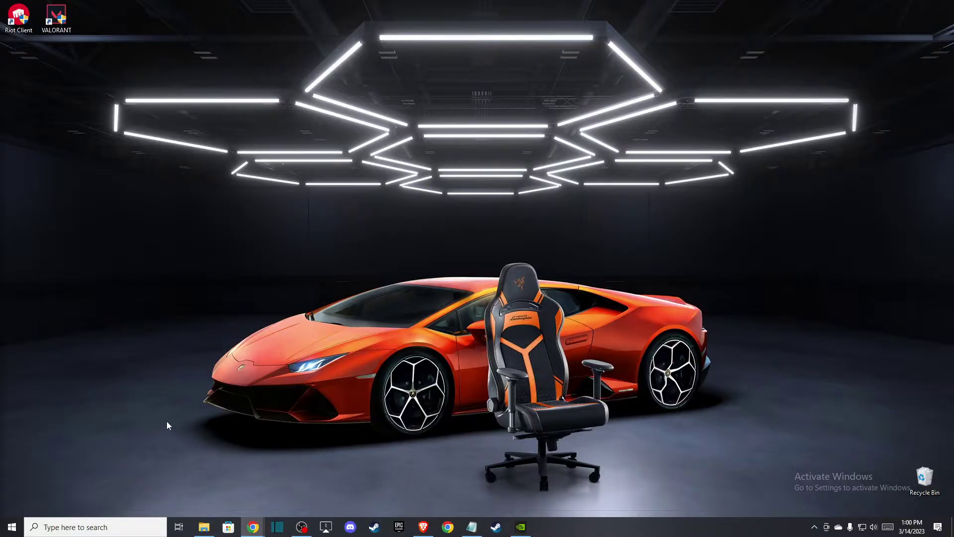
Launch Task Manager from the taskbar search results for 'TAS'.
click(90, 526)
text(TAS)
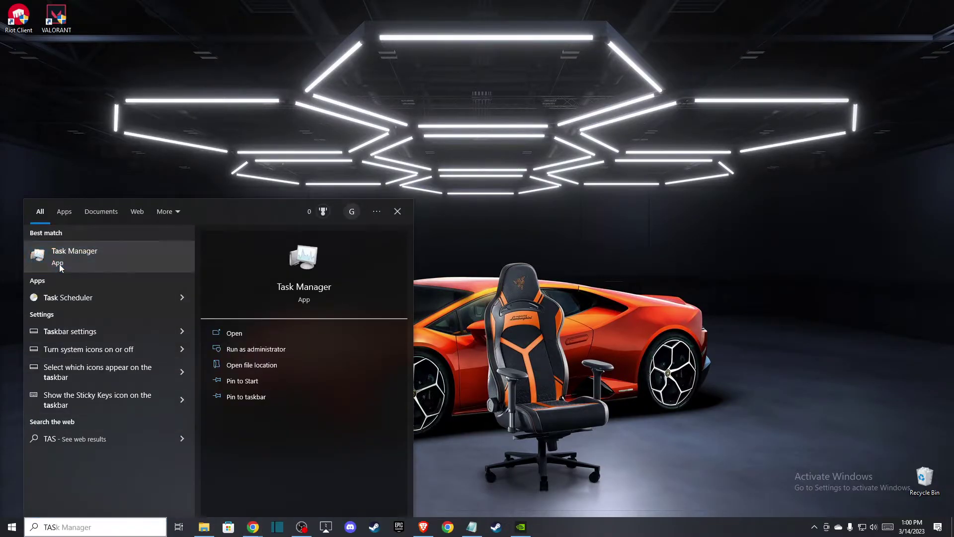
click(77, 261)
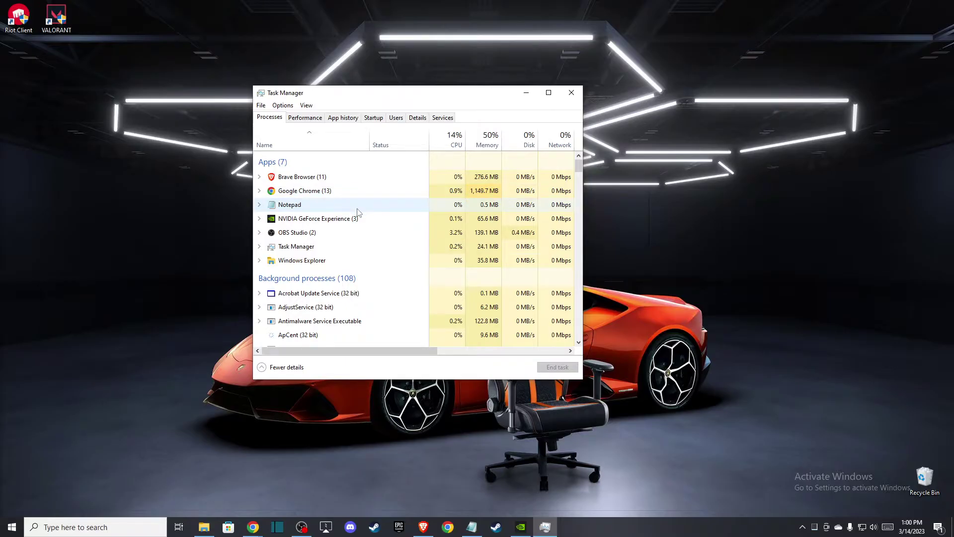
Close Task Manager and reveal the system tray's hidden background app icons.
click(571, 96)
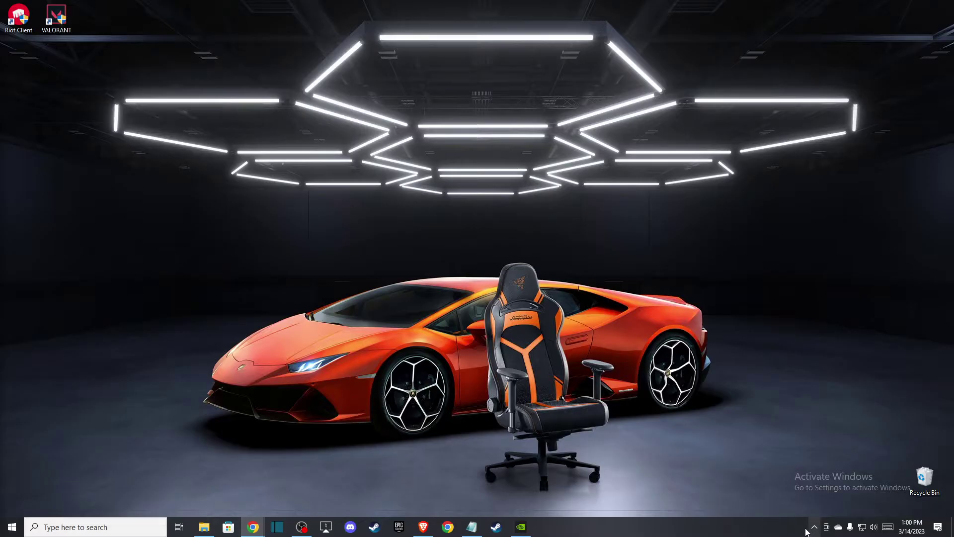
click(814, 527)
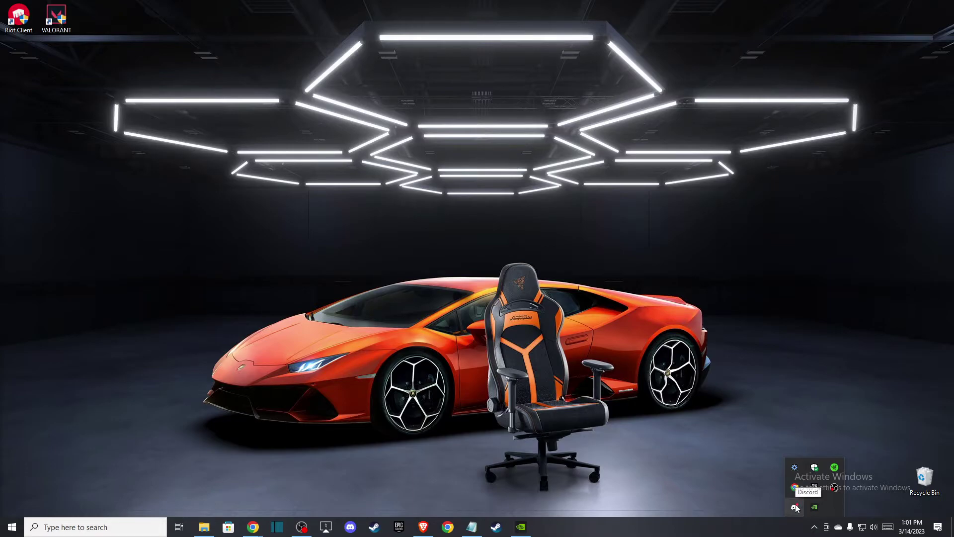
click(664, 434)
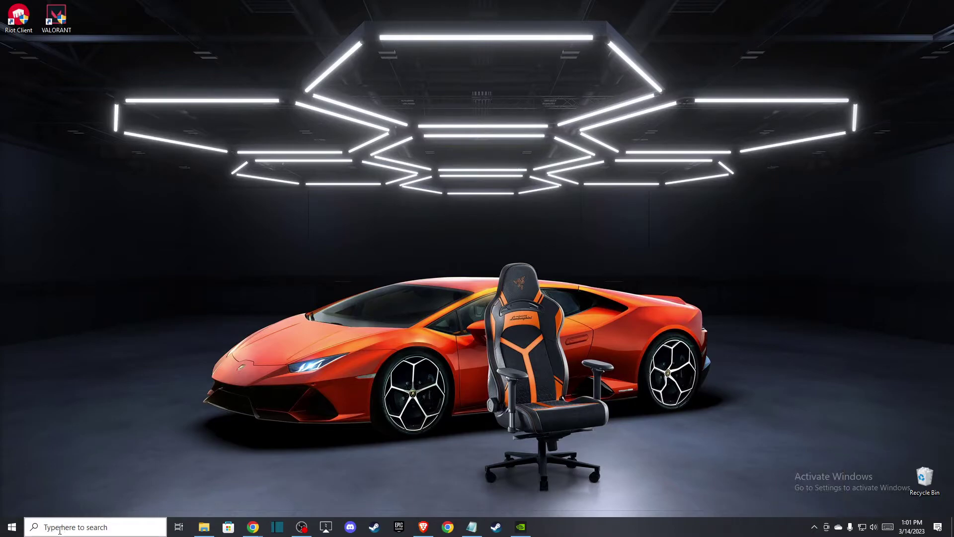
click(61, 528)
text(CO)
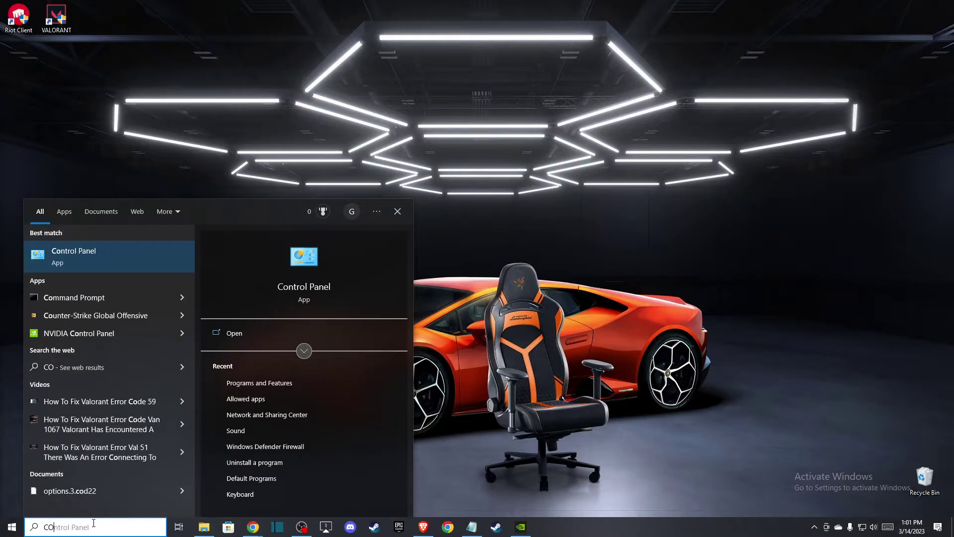
key(Return)
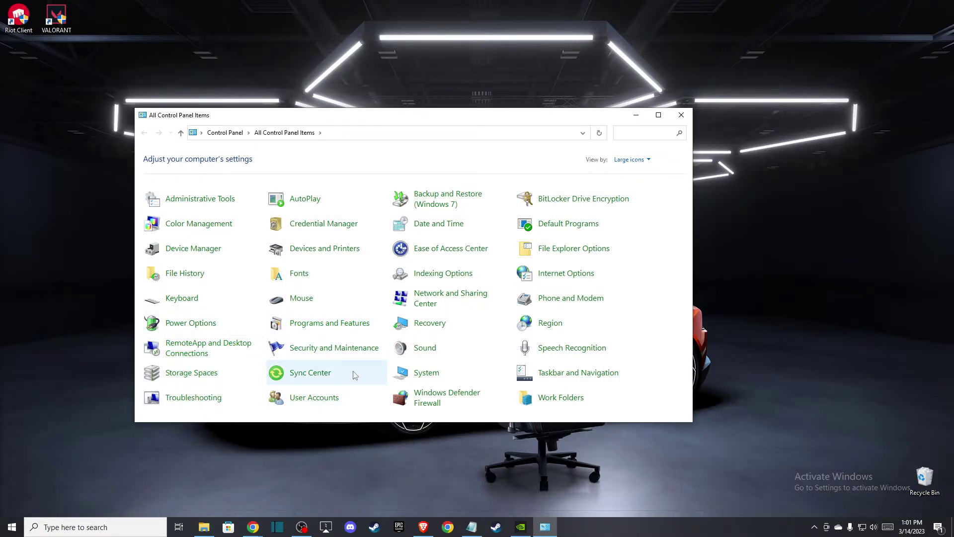
click(323, 328)
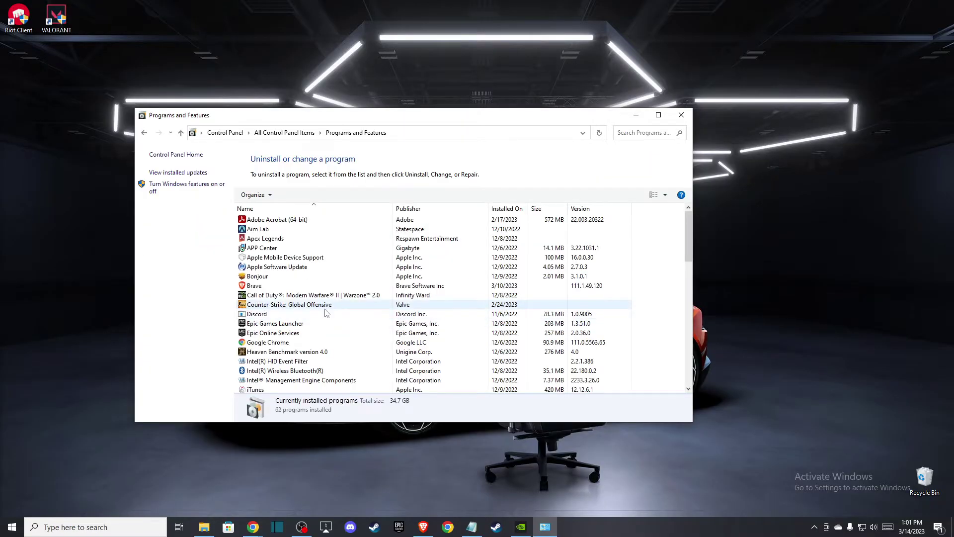
key(r)
key(r)
click(270, 277)
right_click(269, 276)
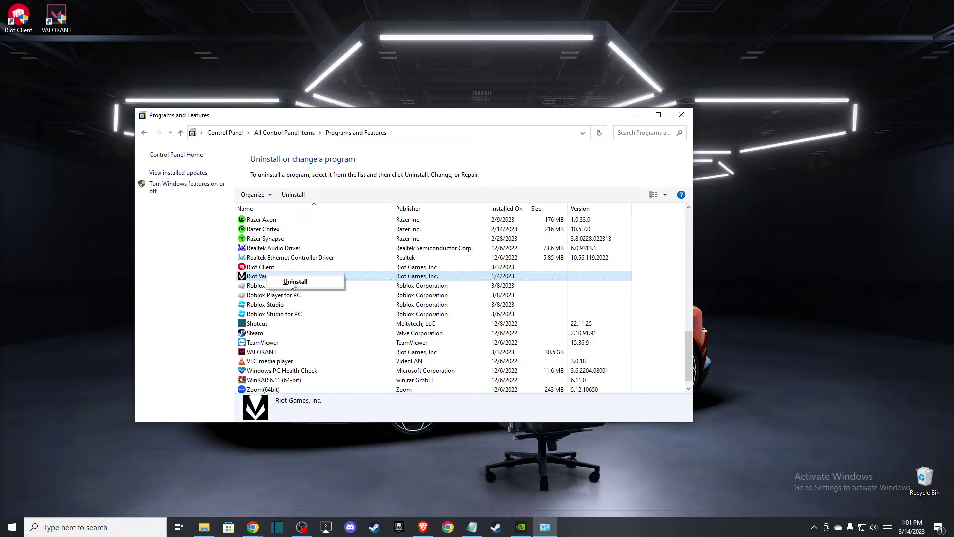
click(681, 115)
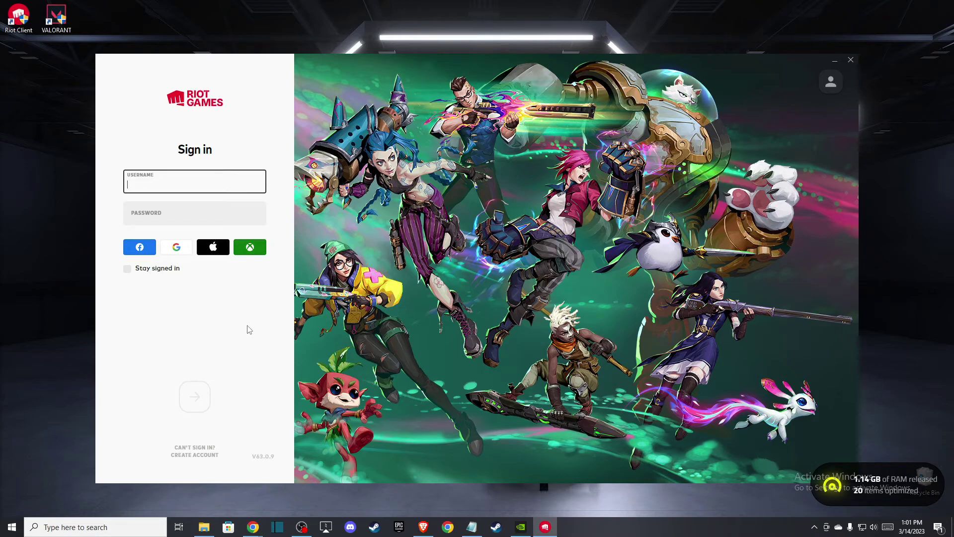
Close the Riot Client sign-in window, returning to the clear desktop.
click(851, 60)
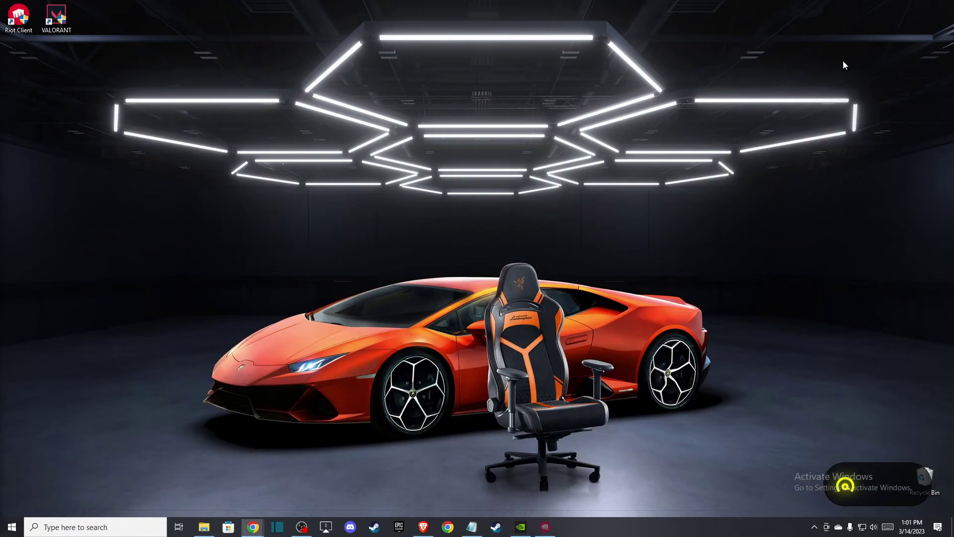